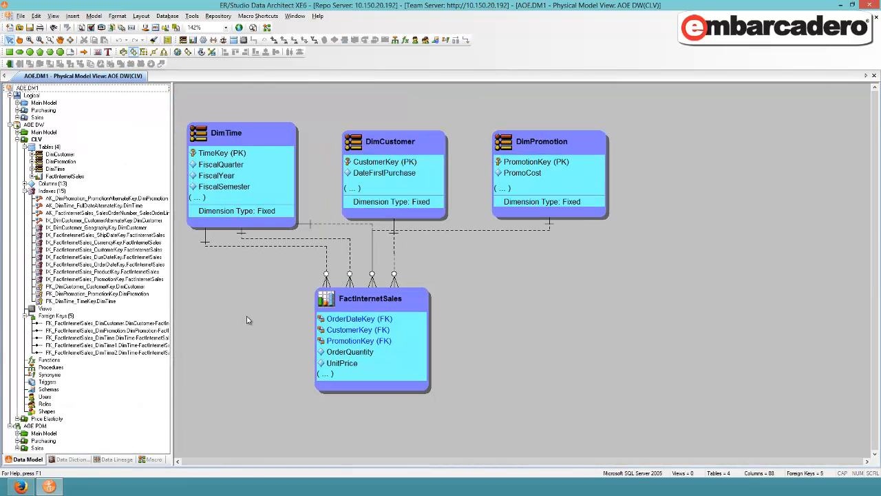
Log in to the repository on the configured server with the remembered account
left_click(10, 63)
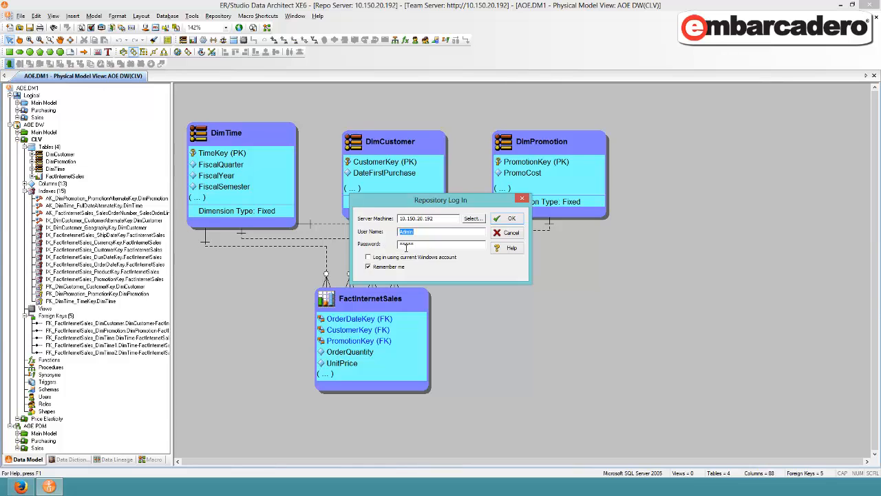
left_click(509, 219)
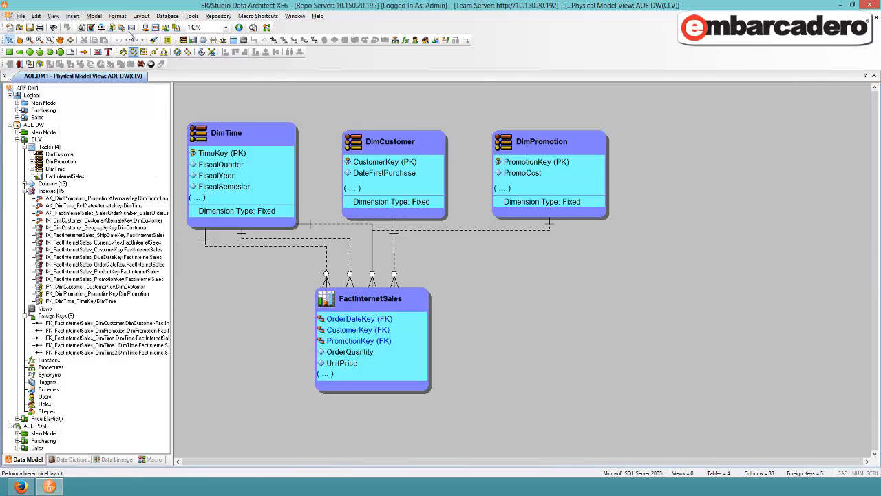
left_click(212, 17)
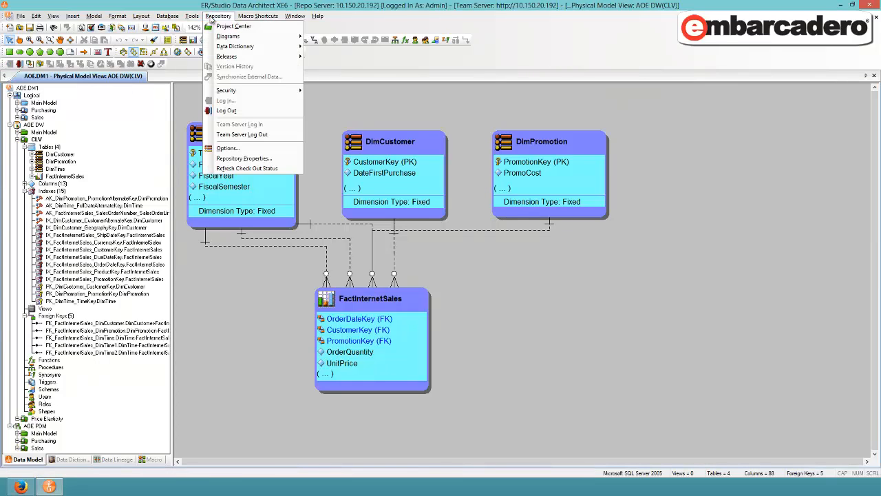
Add the AOE.DM1 diagram to the repository, accepting the clearing of the undo history
left_click(40, 95)
right_click(41, 91)
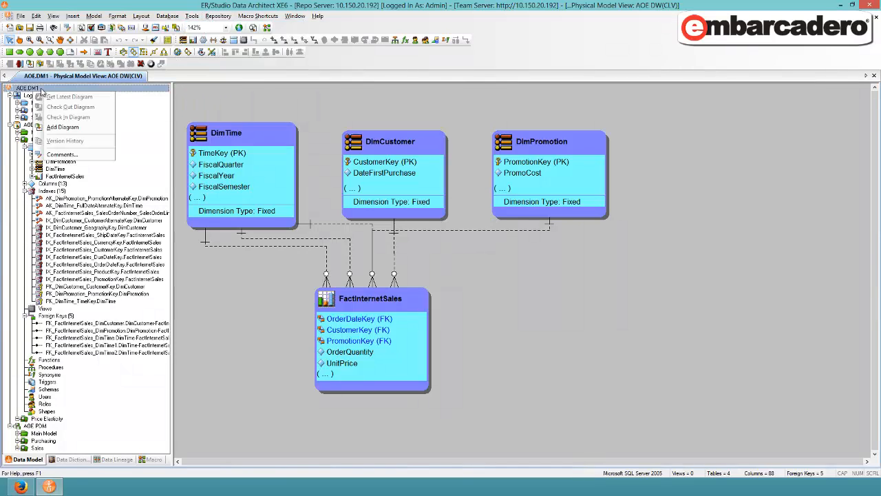
left_click(62, 126)
left_click(407, 256)
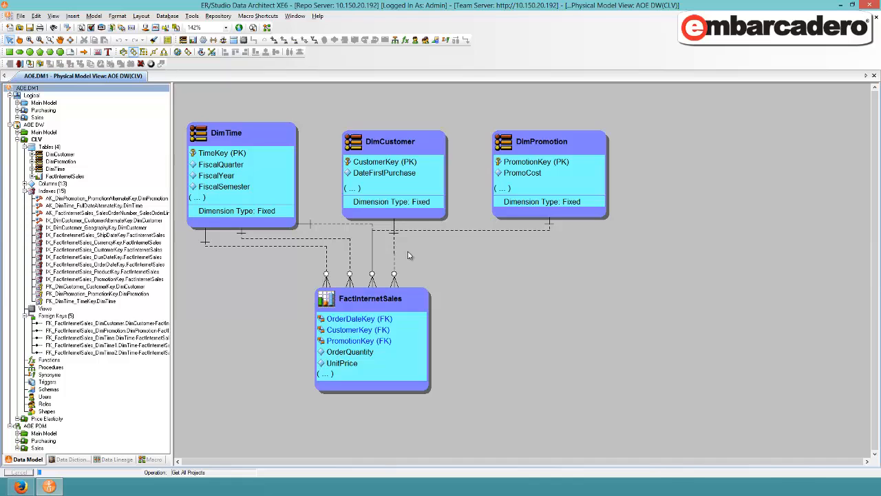
left_click(490, 331)
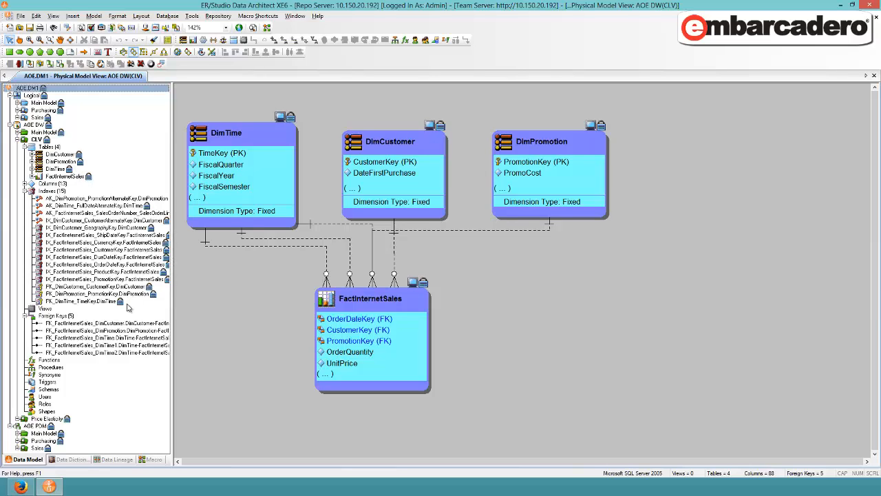
Check out the whole AOE.DM1 diagram from the repository
right_click(21, 91)
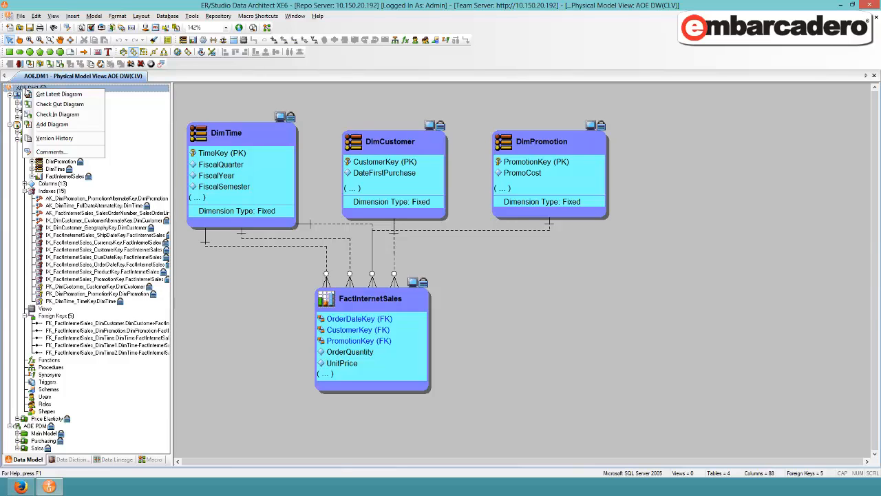
left_click(62, 104)
left_click(402, 253)
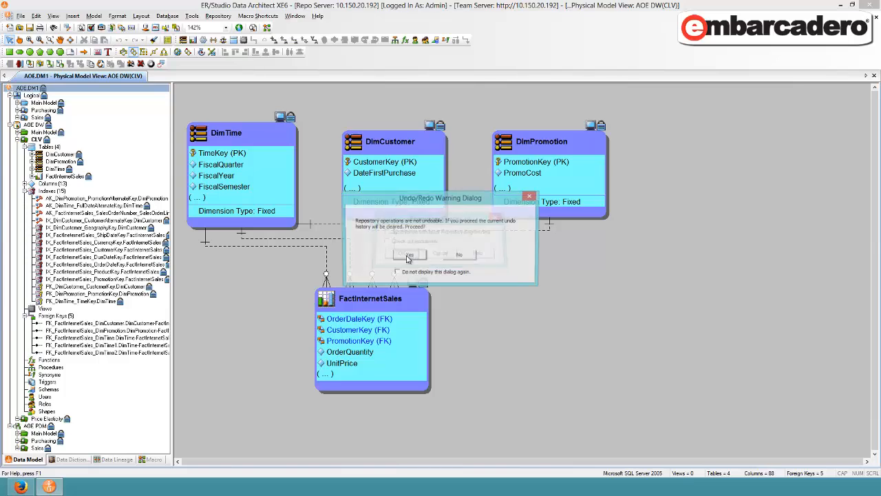
left_click(405, 255)
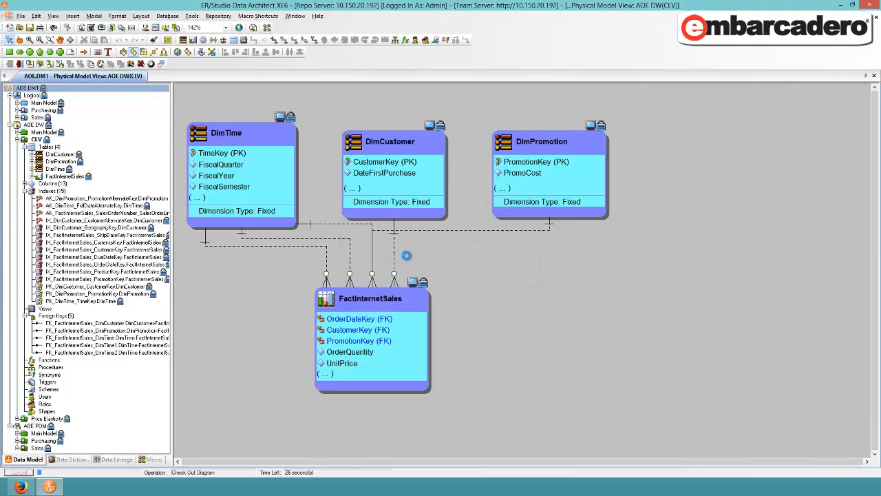
Check out the Privacy Level security property in the AOE_DD data dictionary and open its binding information for editing
left_click(71, 459)
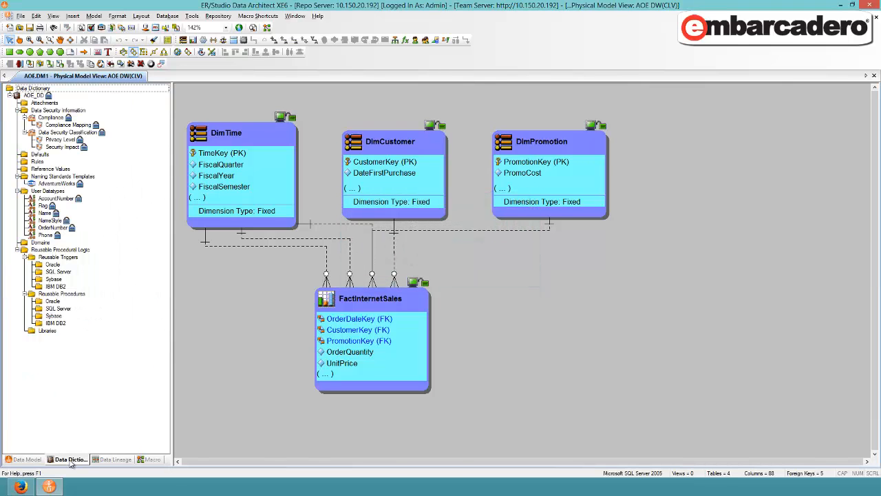
left_click(70, 141)
double_click(70, 140)
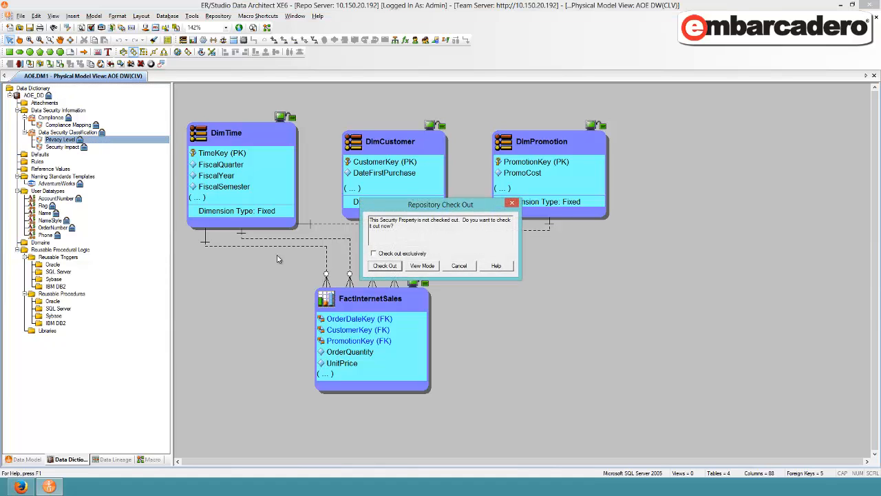
left_click(386, 268)
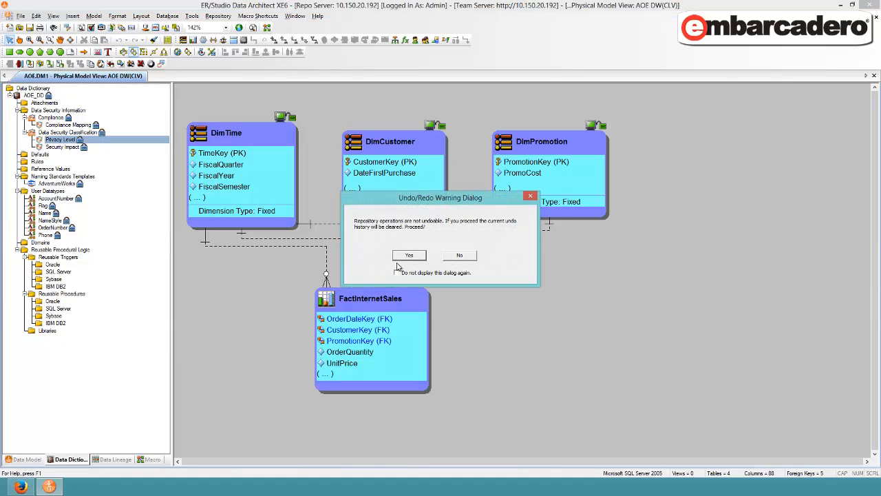
left_click(400, 256)
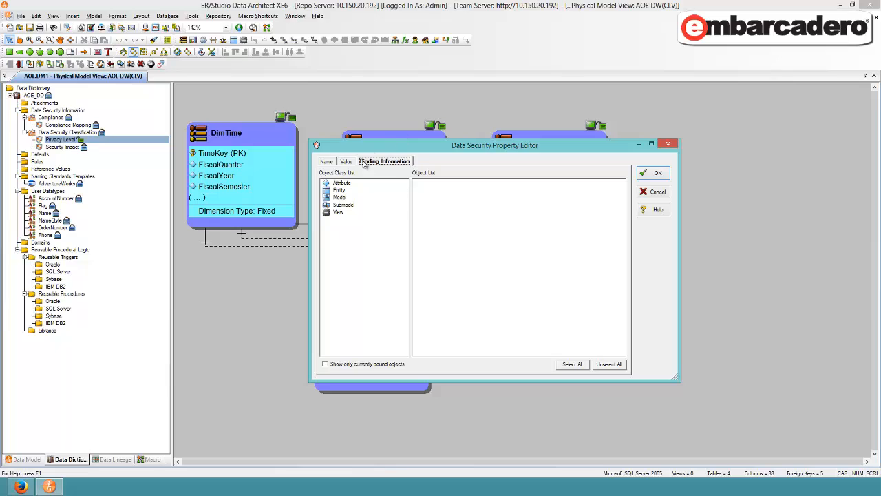
Bind Privacy Level to all attributes of the logical CreditCard entity, overriding the value for CardNumber with Regulated Customer Info
left_click(344, 183)
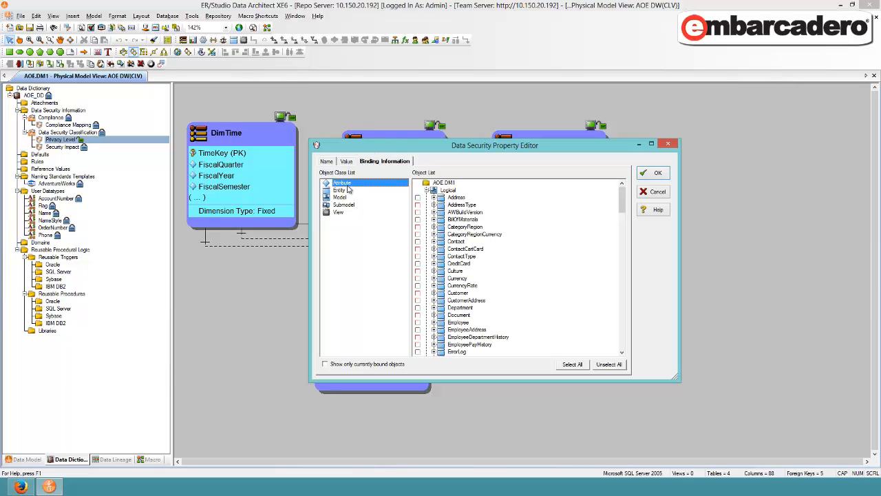
left_click(433, 265)
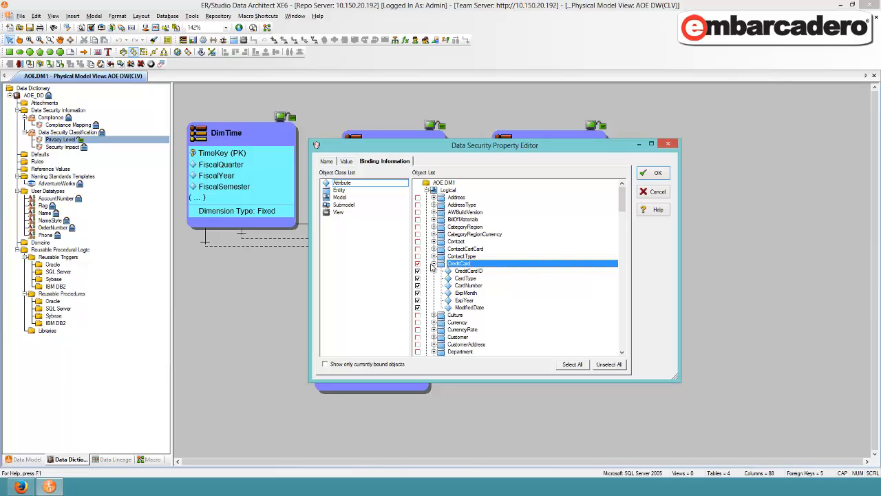
double_click(476, 289)
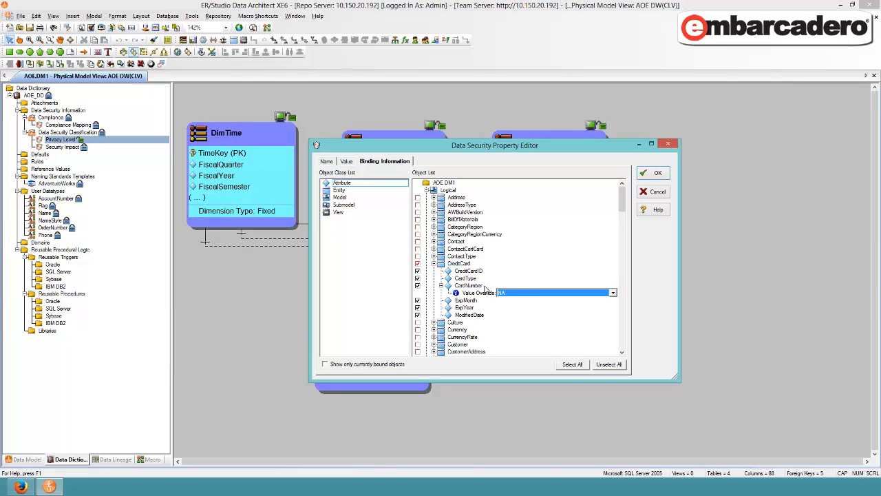
left_click(527, 295)
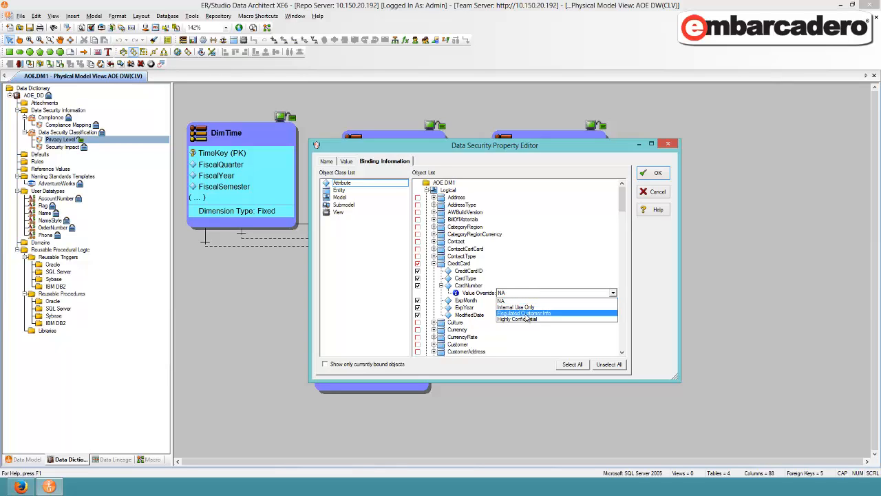
left_click(525, 313)
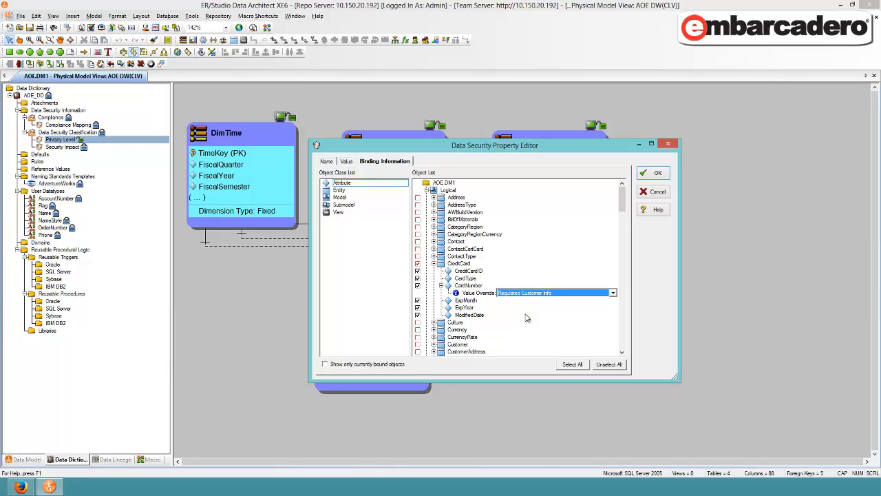
left_click(656, 175)
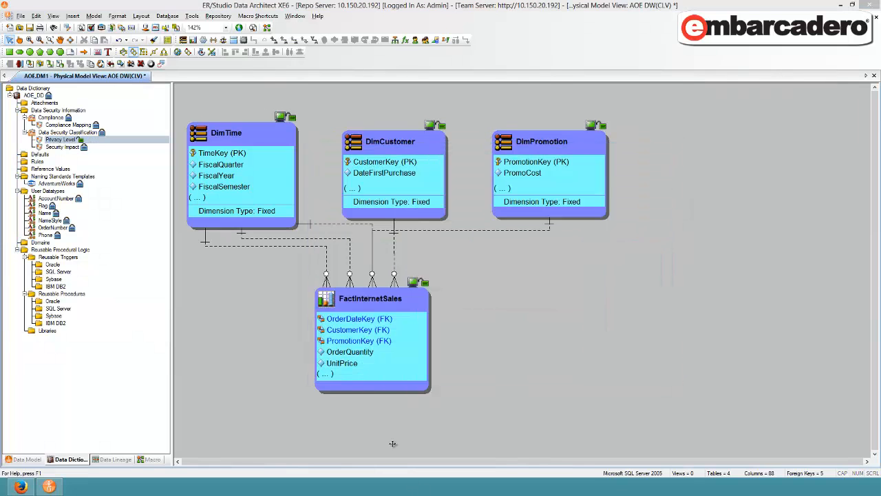
Check in the data dictionary from the Privacy Level property, including data movement rules and without a comment
right_click(58, 141)
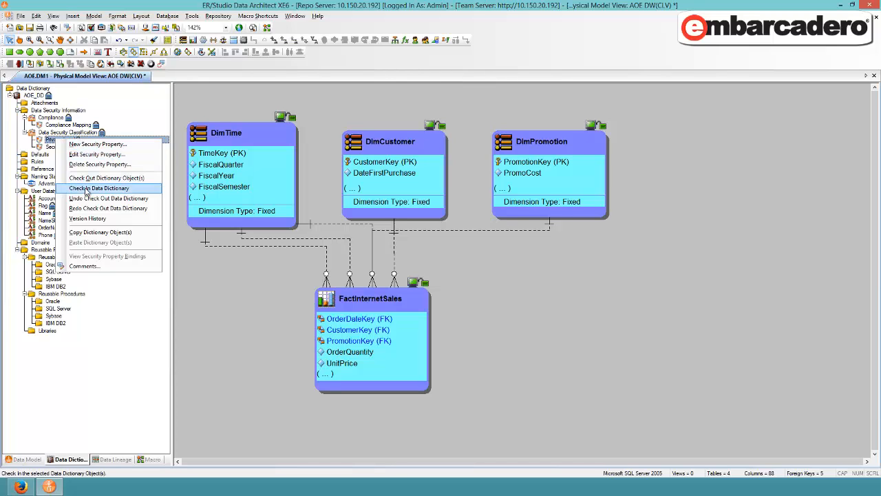
left_click(86, 188)
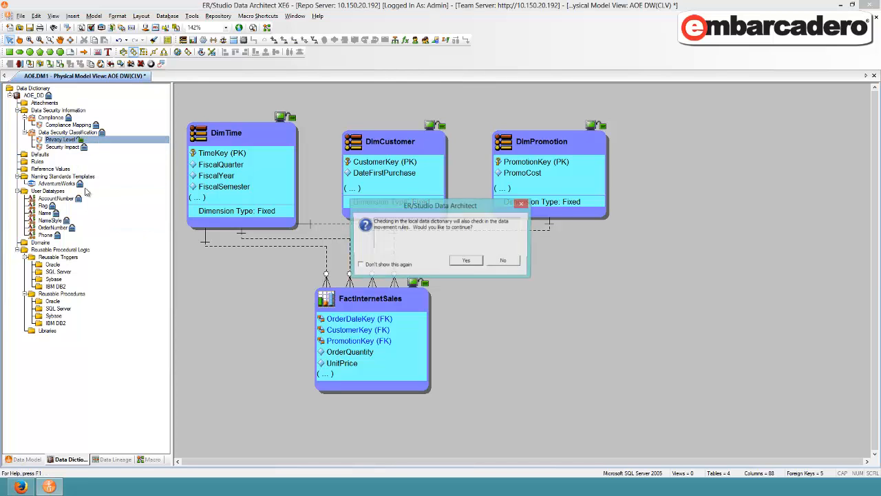
left_click(465, 262)
left_click(411, 257)
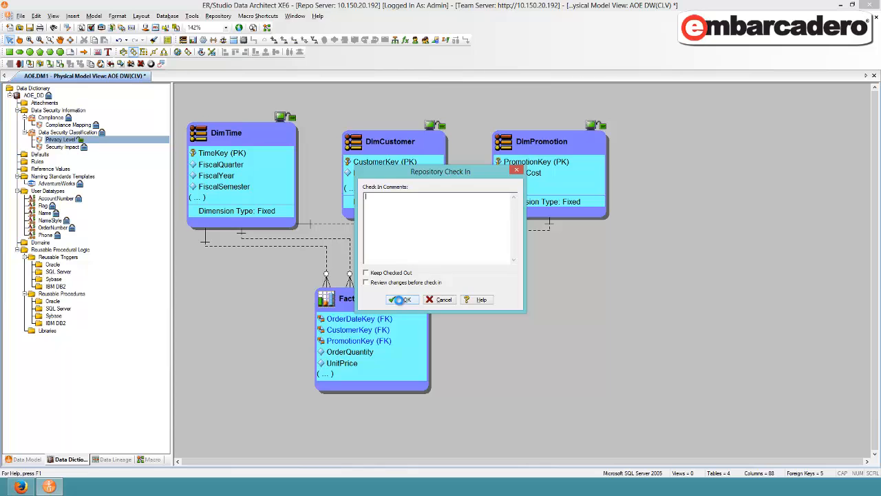
left_click(402, 299)
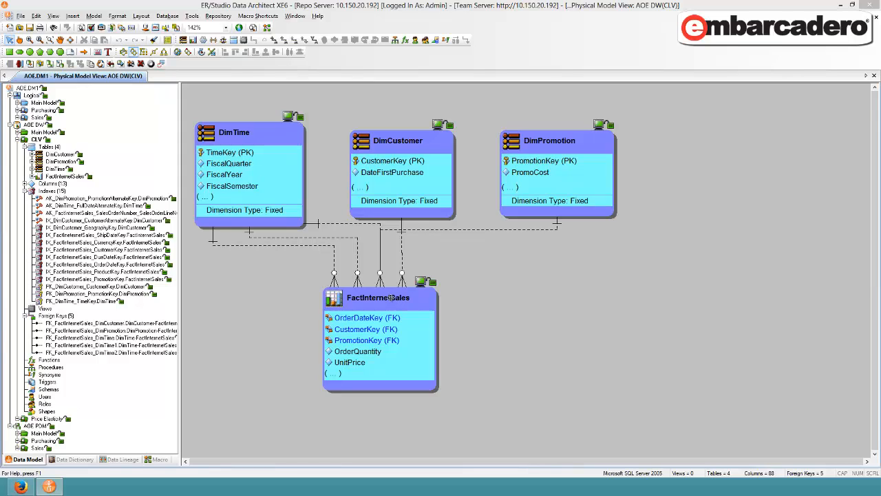
Check in the AOE.DM1 diagram to the repository without a comment
right_click(30, 90)
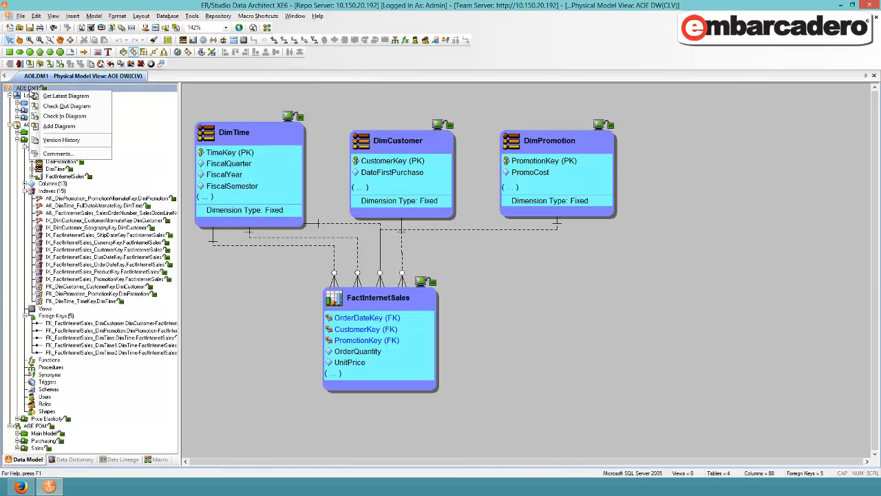
left_click(49, 118)
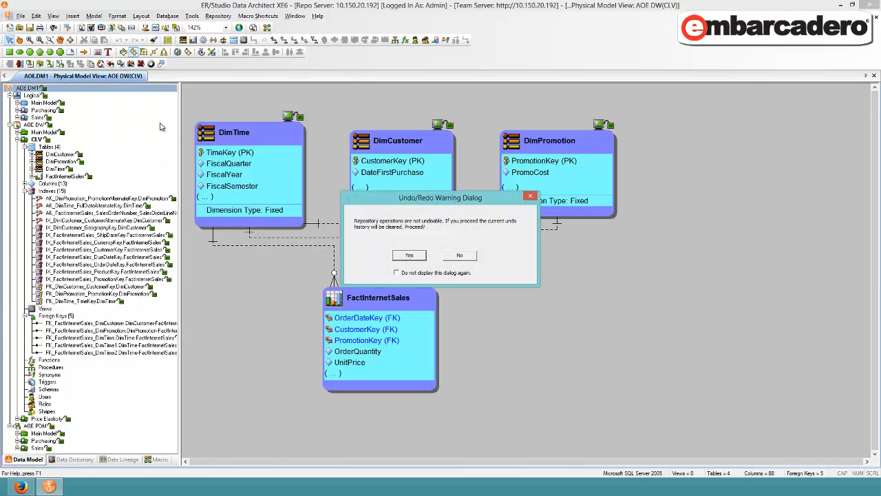
left_click(408, 257)
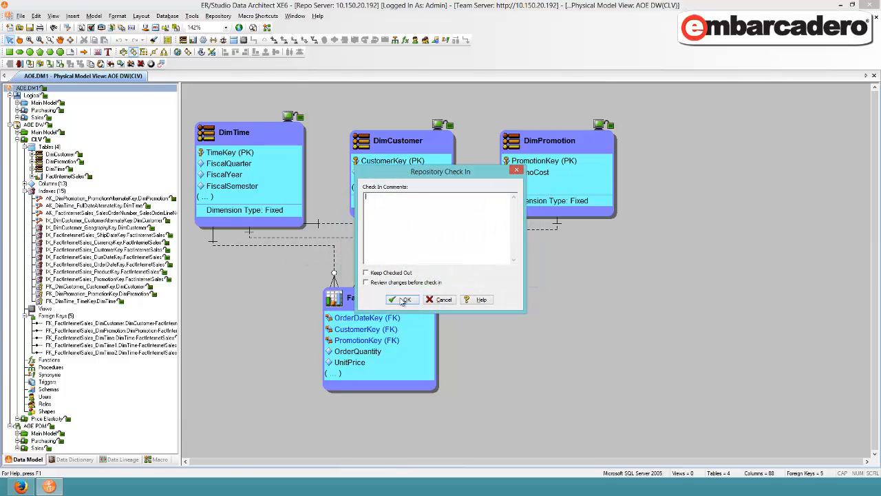
left_click(401, 298)
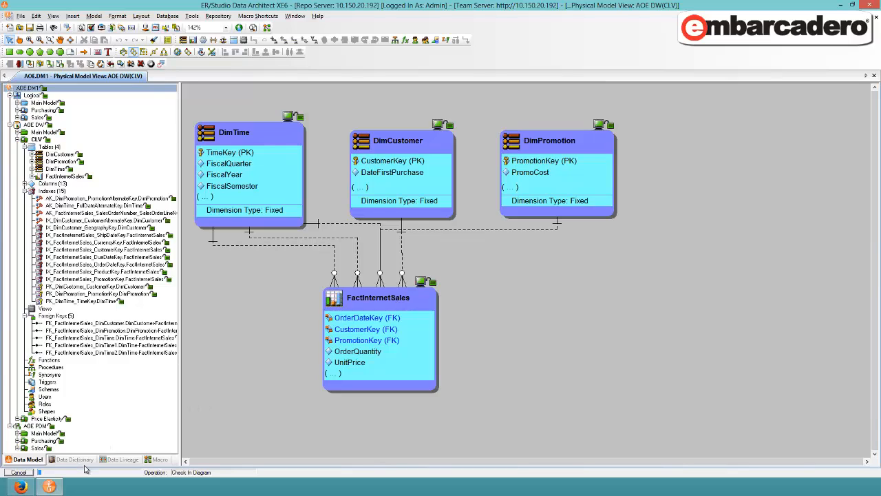
Switch to Team Server in Firefox and synchronize the AOE.DM1 project from the ER/Studio Synchronization settings, refreshing the status
left_click(22, 487)
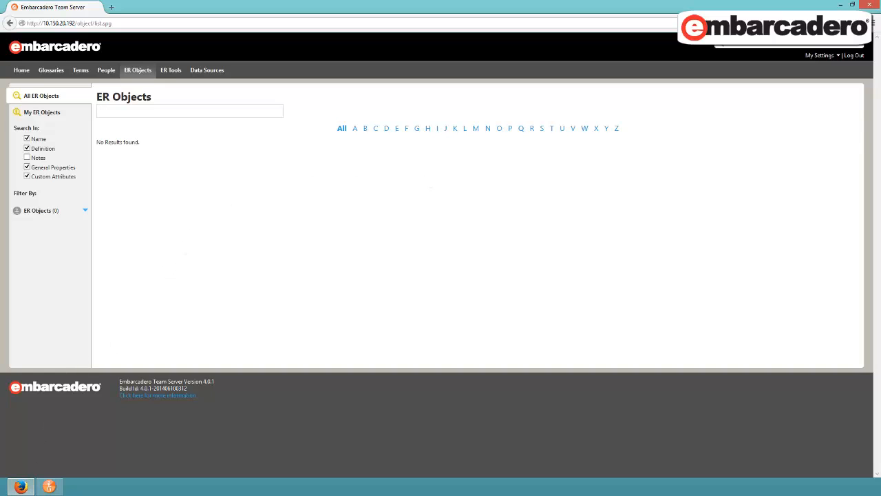
left_click(822, 55)
left_click(818, 90)
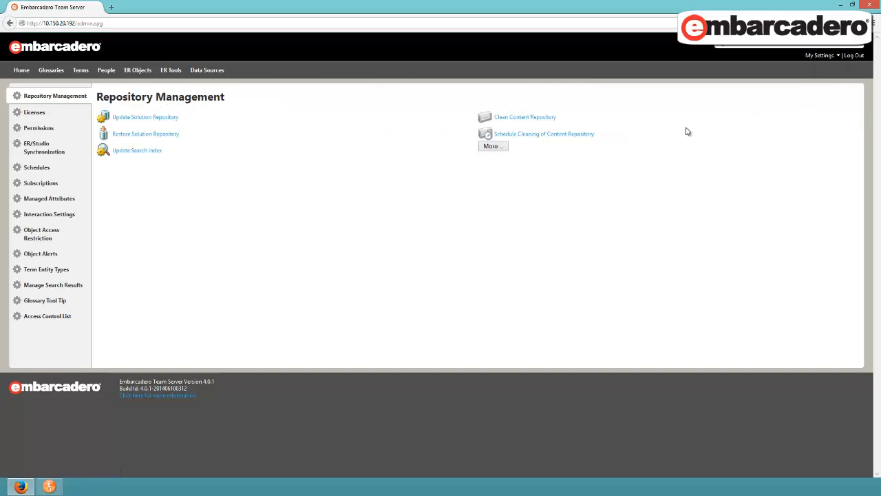
left_click(39, 148)
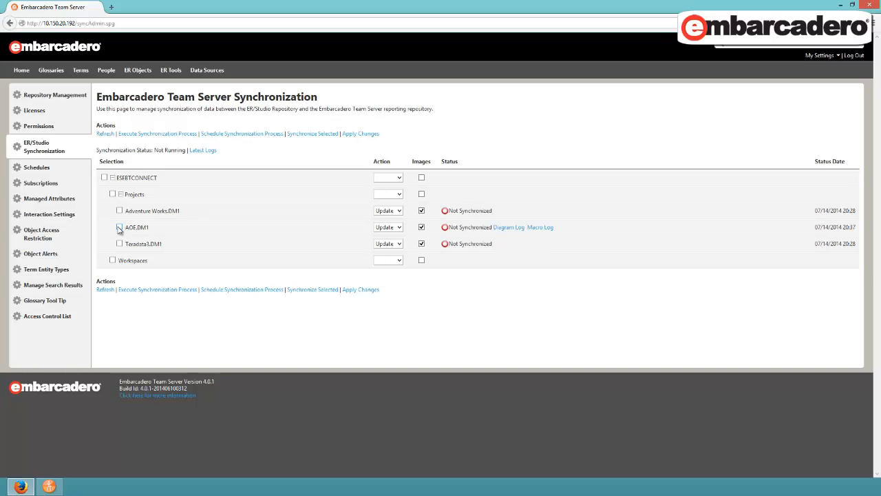
left_click(312, 134)
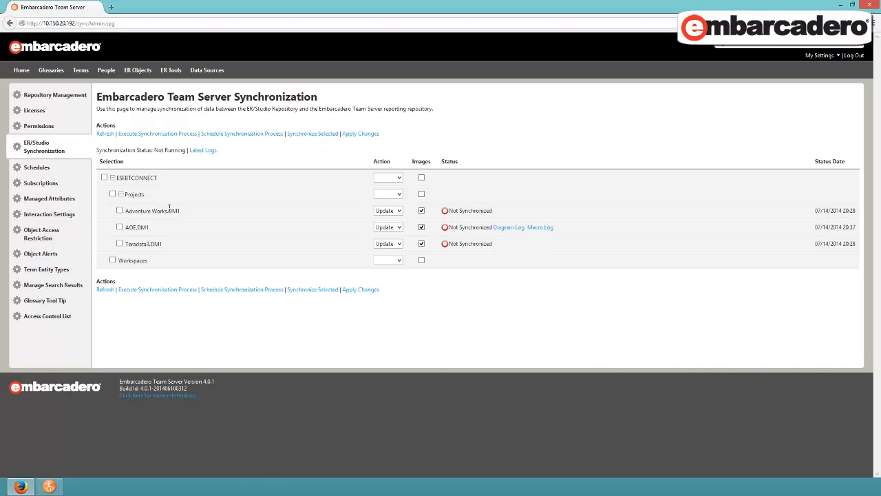
left_click(105, 134)
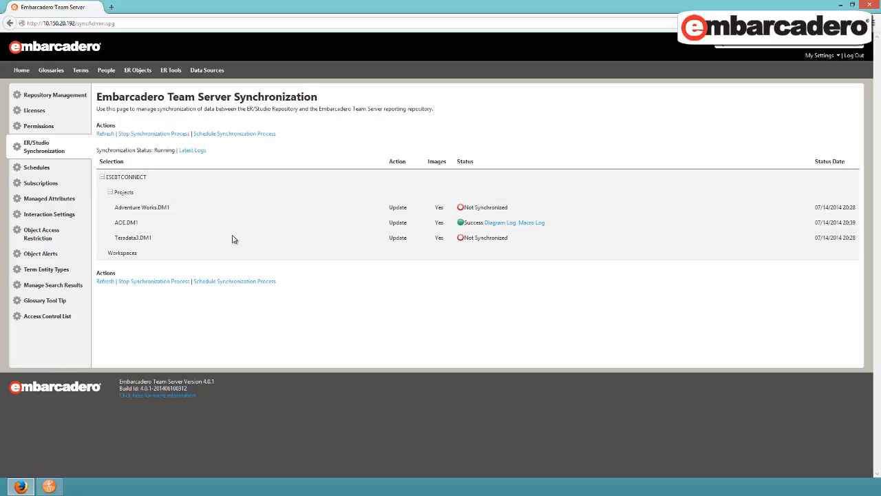
Search the ER Objects for "privacy level" and filter the results to Security objects
left_click(137, 71)
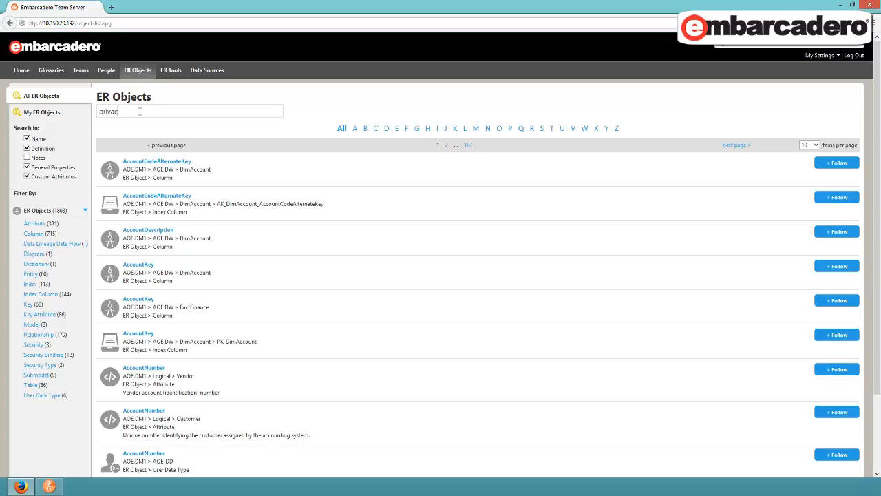
type("level")
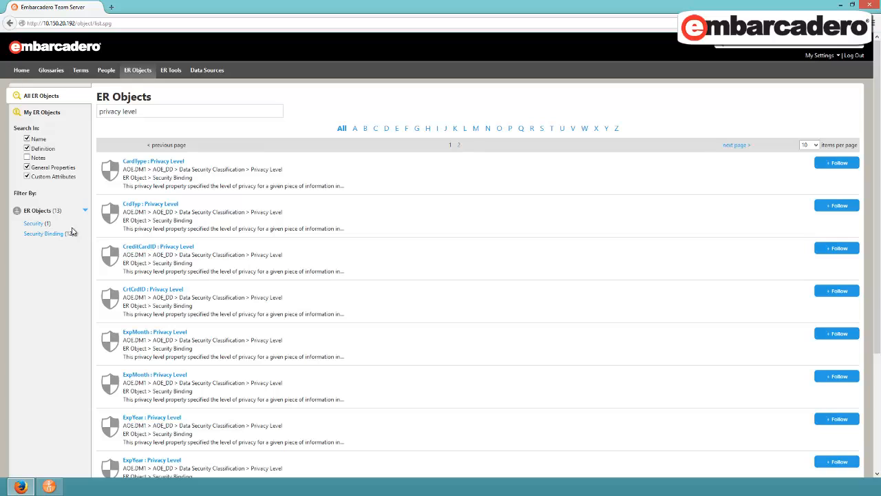
left_click(32, 223)
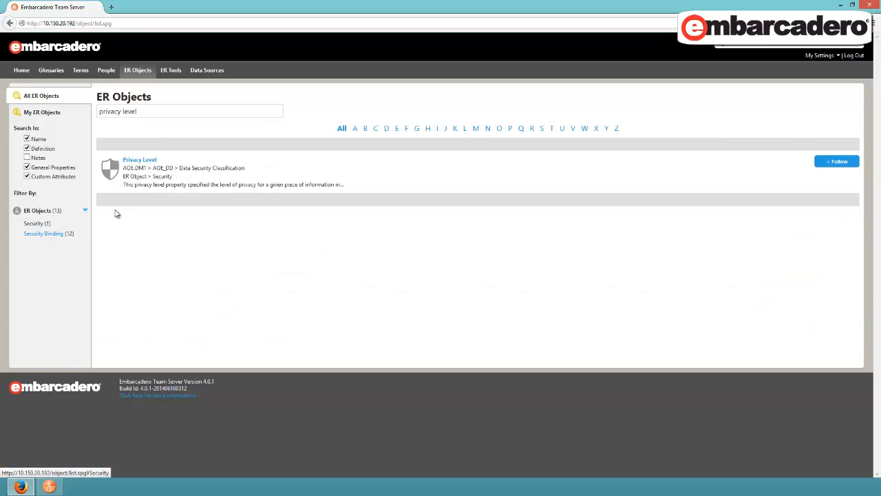
Create a Warning condition alert on the Privacy Level security object, matching Bound Object, with notification text "Not to be used without authorization"
left_click(135, 160)
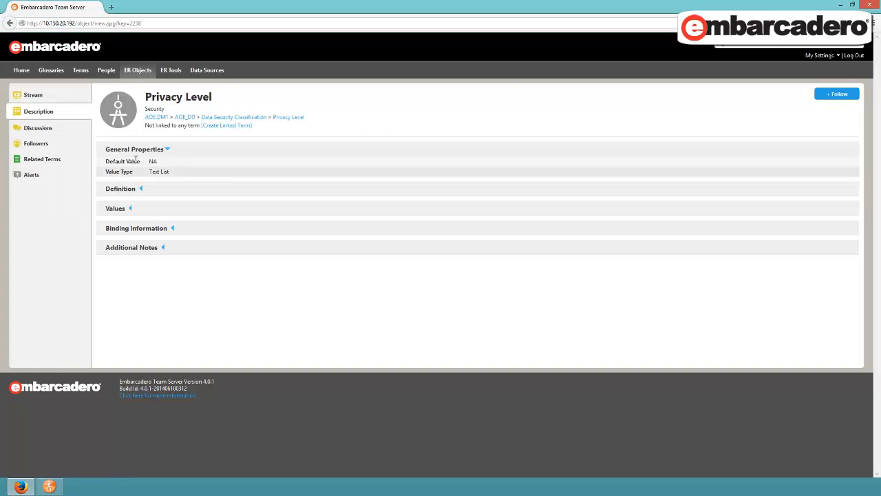
left_click(30, 176)
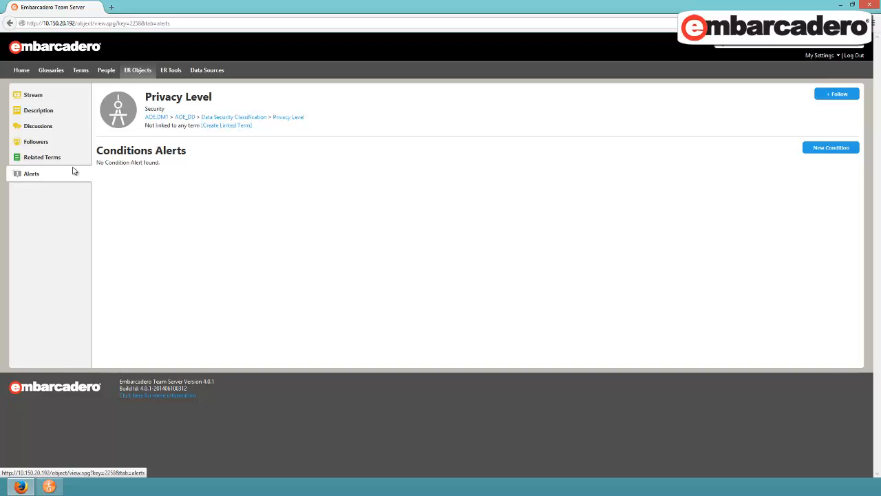
left_click(816, 149)
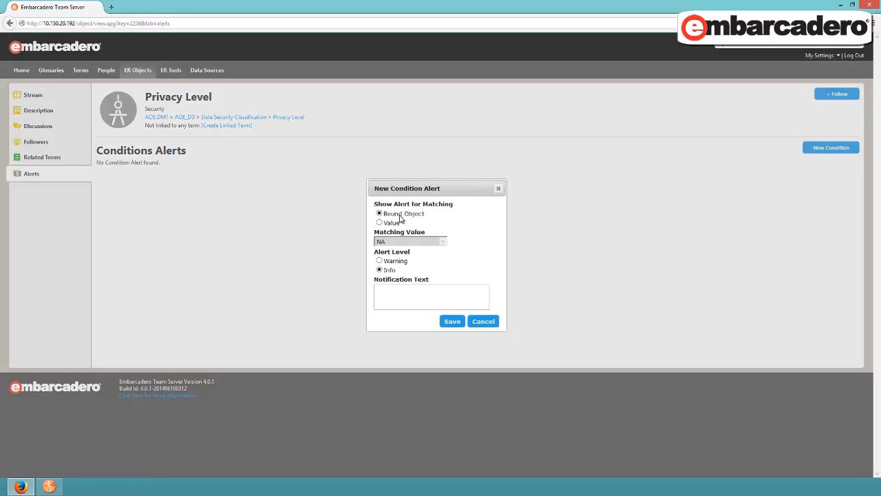
left_click(381, 262)
left_click(460, 322)
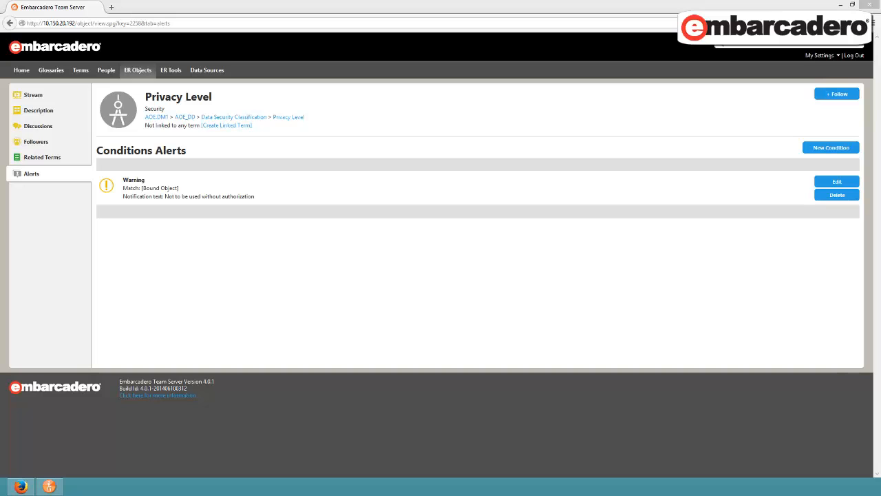
Search all ER Objects for "credit card" and open the CrdNmb column of the CrtCrd table
left_click(139, 71)
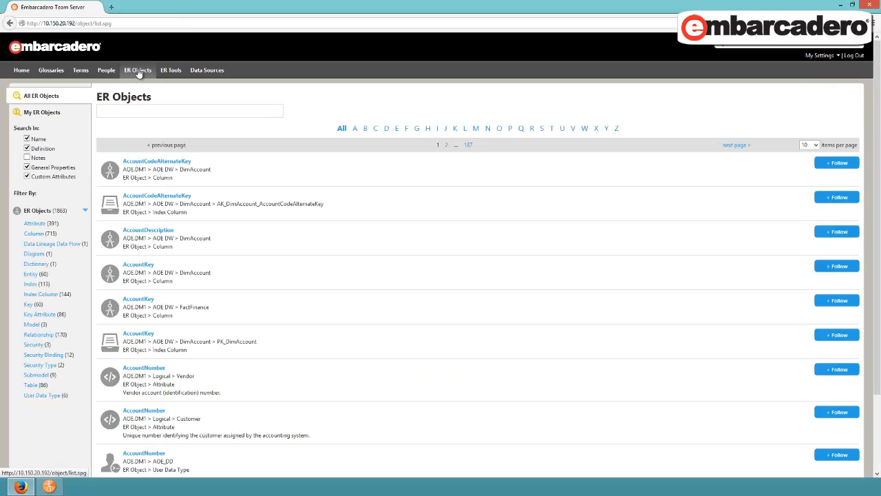
type("credit card")
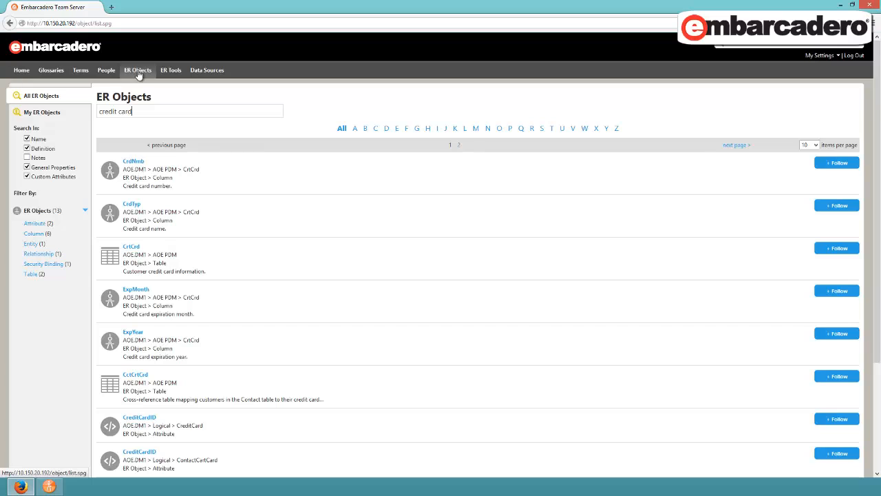
left_click(131, 162)
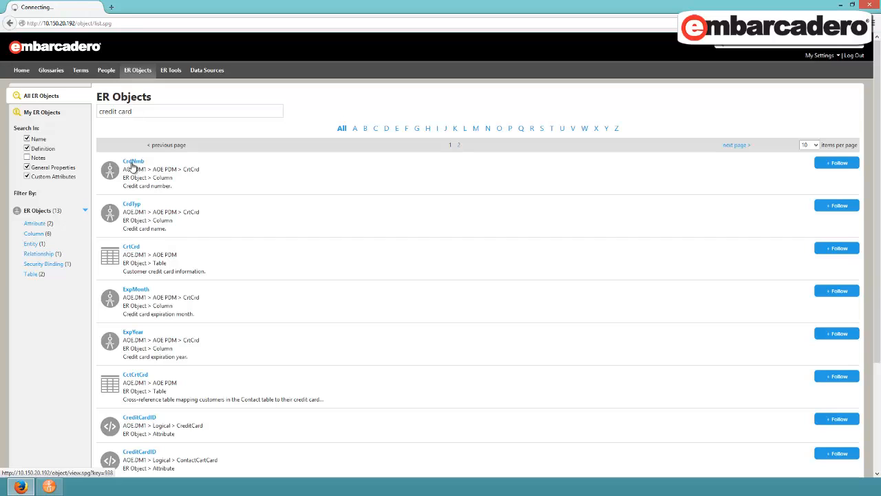